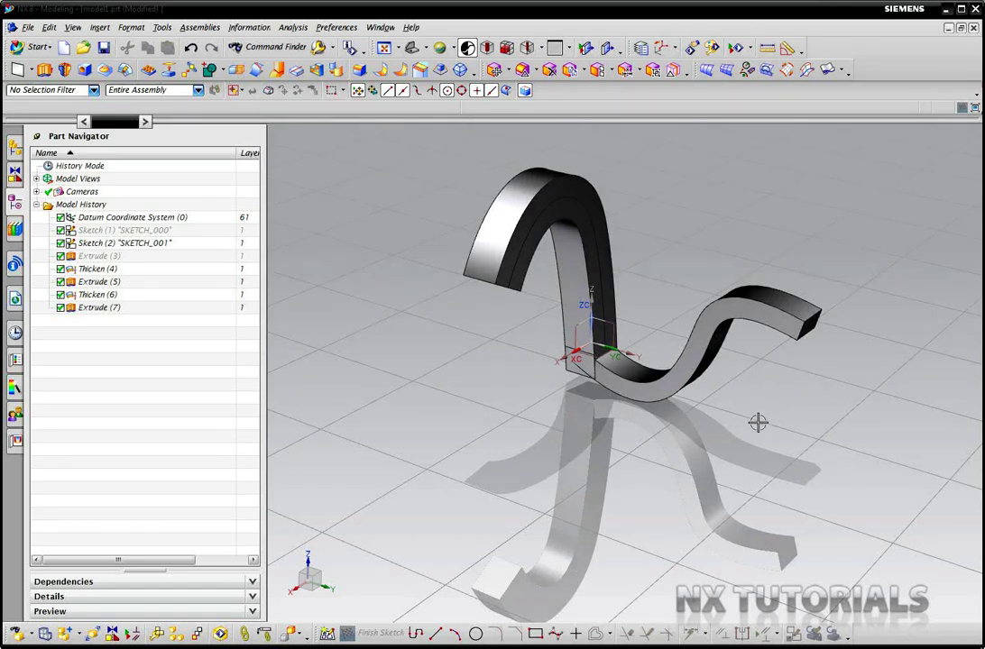
Orbit the model to inspect the joint area between the two curved bodies.
middle_drag(758, 421, 589, 444)
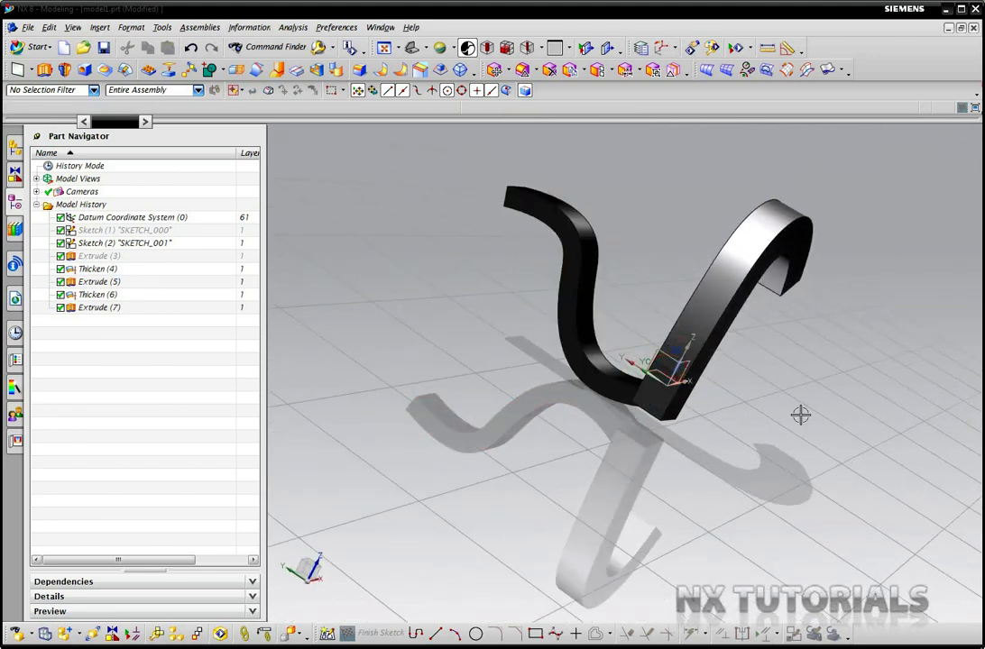
middle_drag(815, 417, 638, 474)
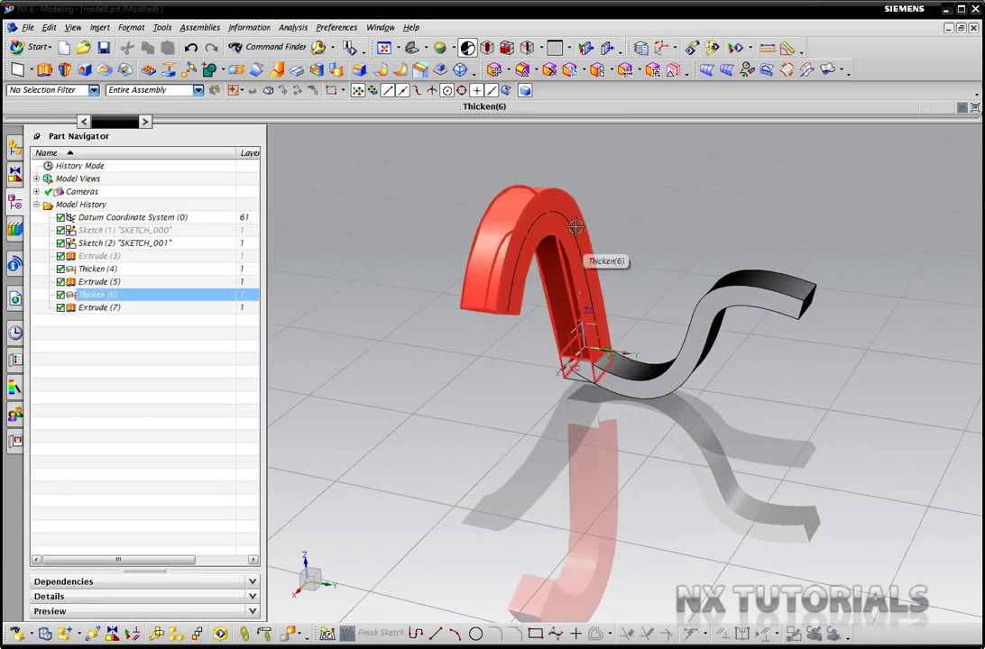
middle_drag(726, 210, 452, 377)
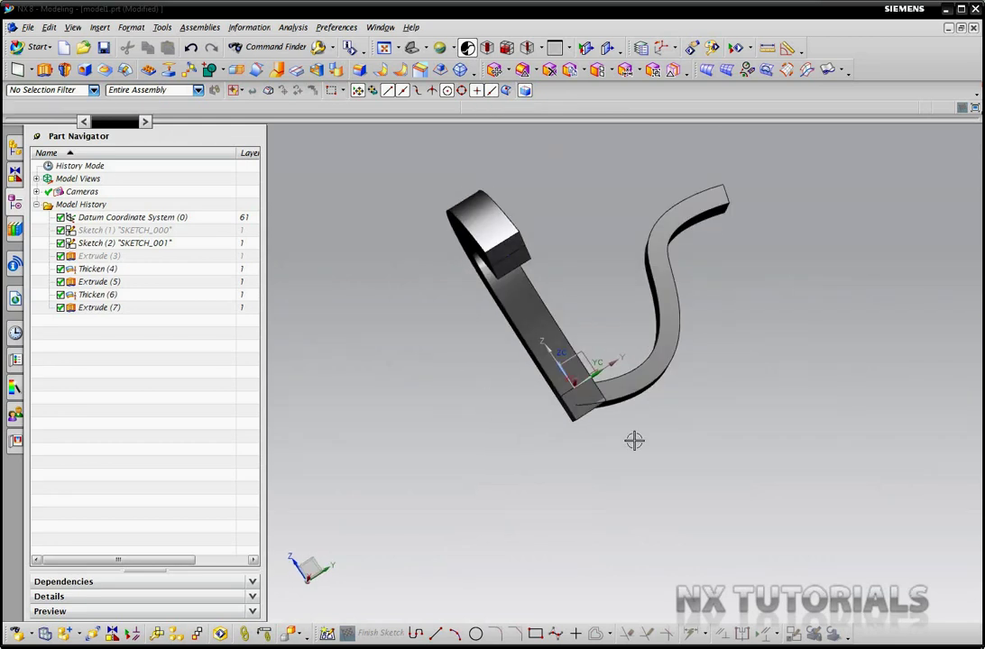
middle_drag(620, 351, 720, 360)
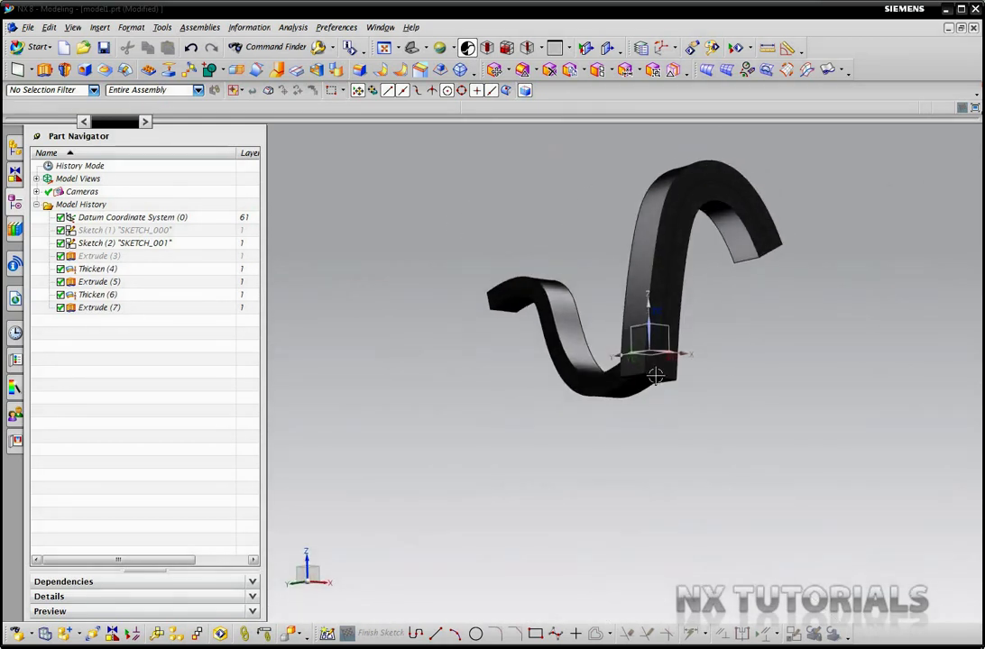
middle_drag(647, 368, 770, 404)
scroll(747, 404, up, 4)
middle_drag(655, 408, 538, 358)
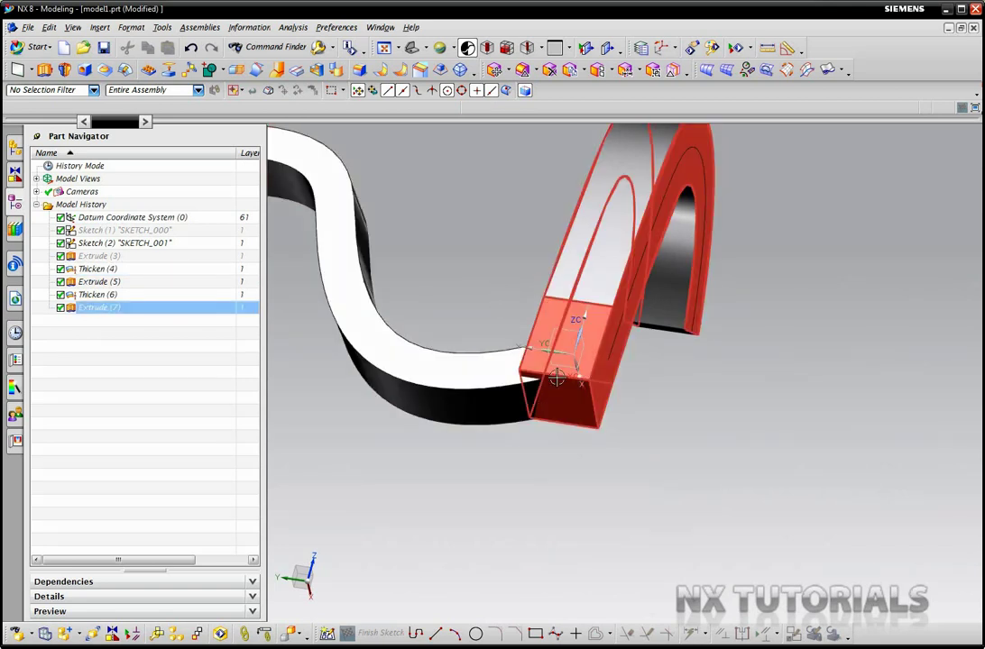
click(100, 27)
key(Escape)
middle_drag(388, 229, 418, 312)
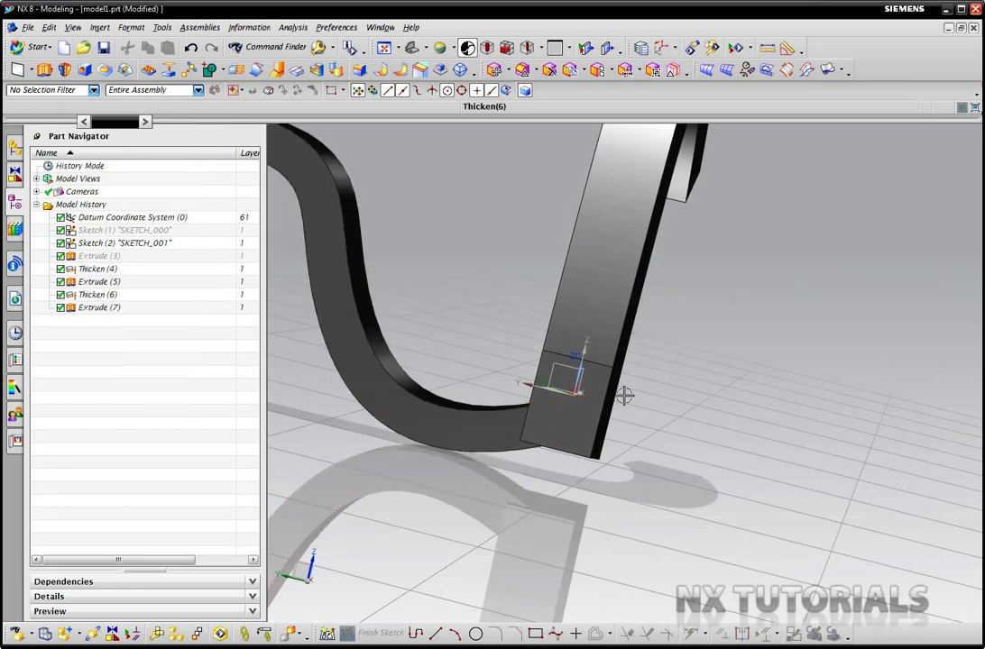
middle_drag(502, 344, 464, 266)
Start Replace Face and select the first body's end face as the face to replace.
click(99, 27)
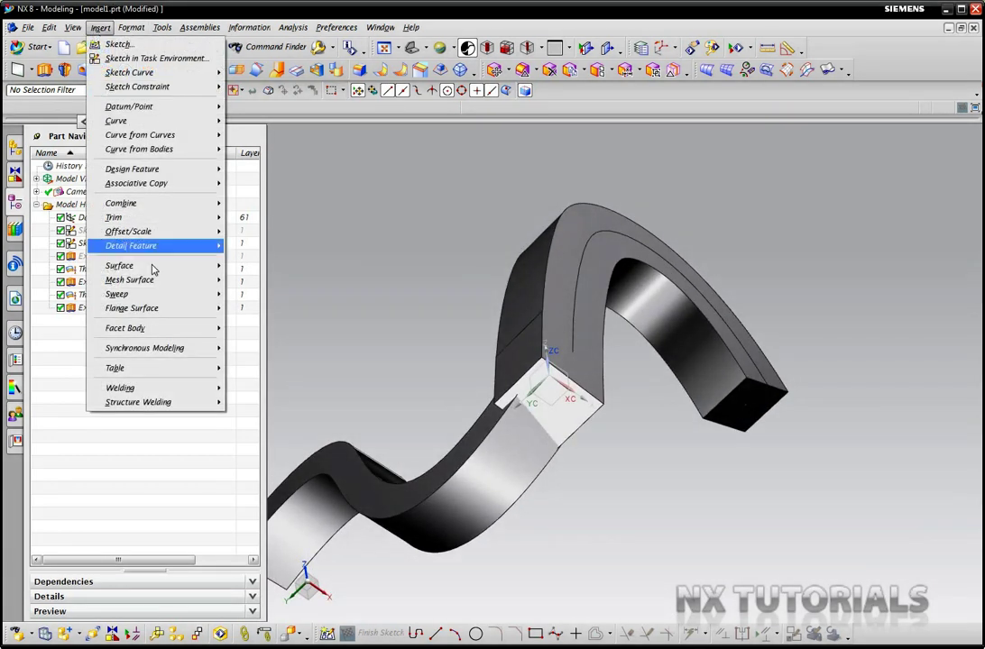
mouse_move(154, 356)
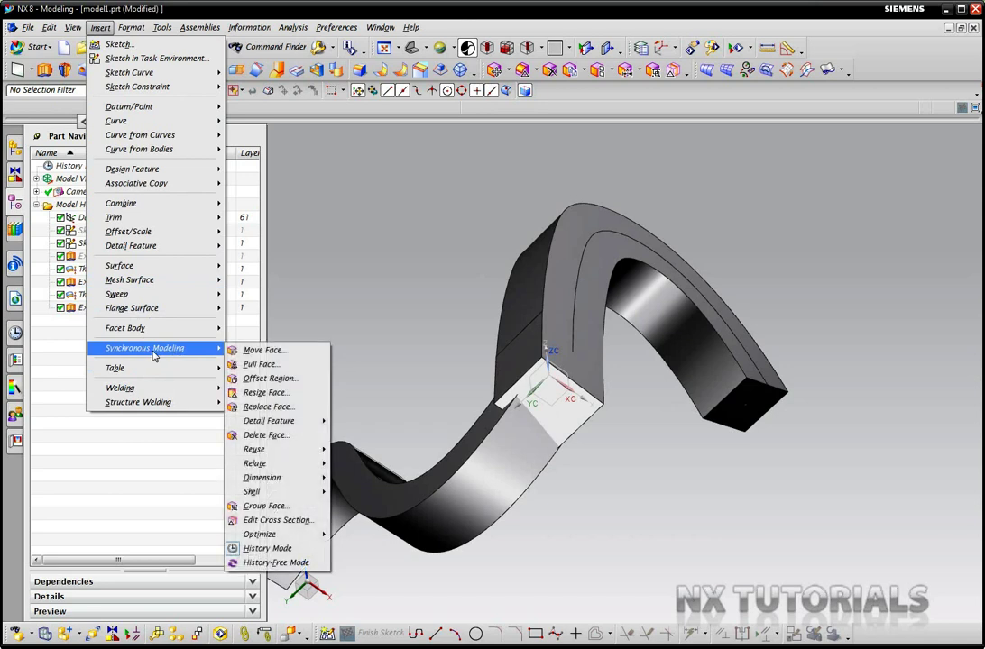
click(262, 408)
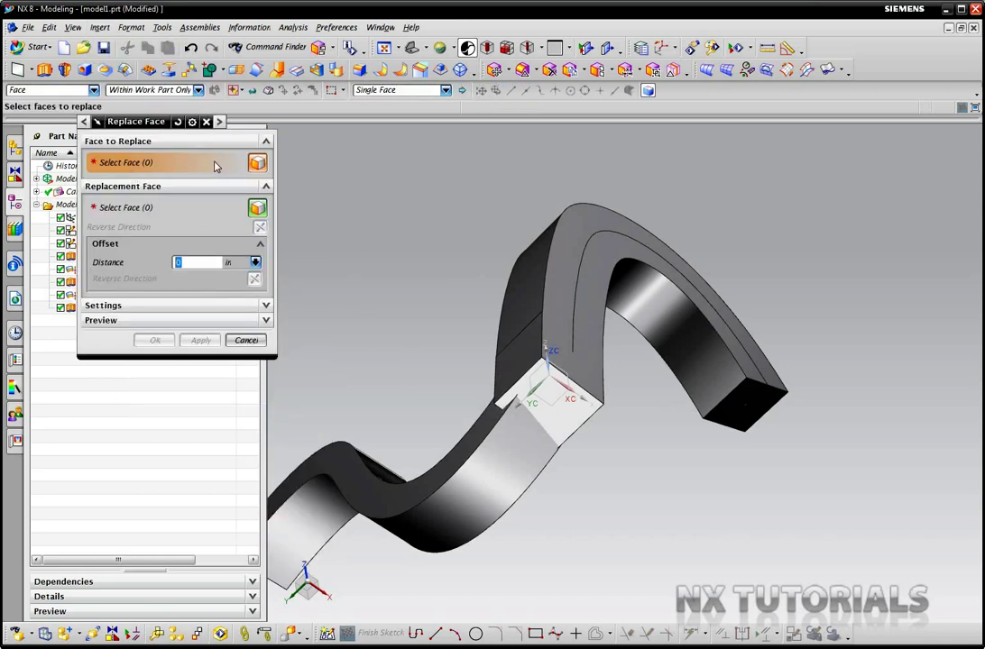
click(570, 394)
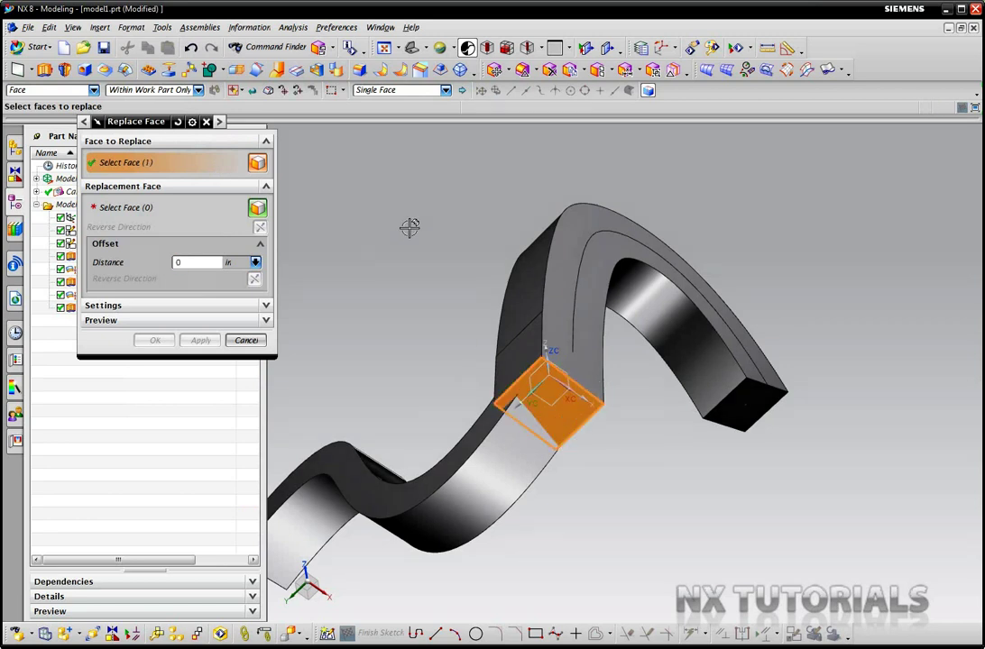
middle_drag(415, 237, 509, 515)
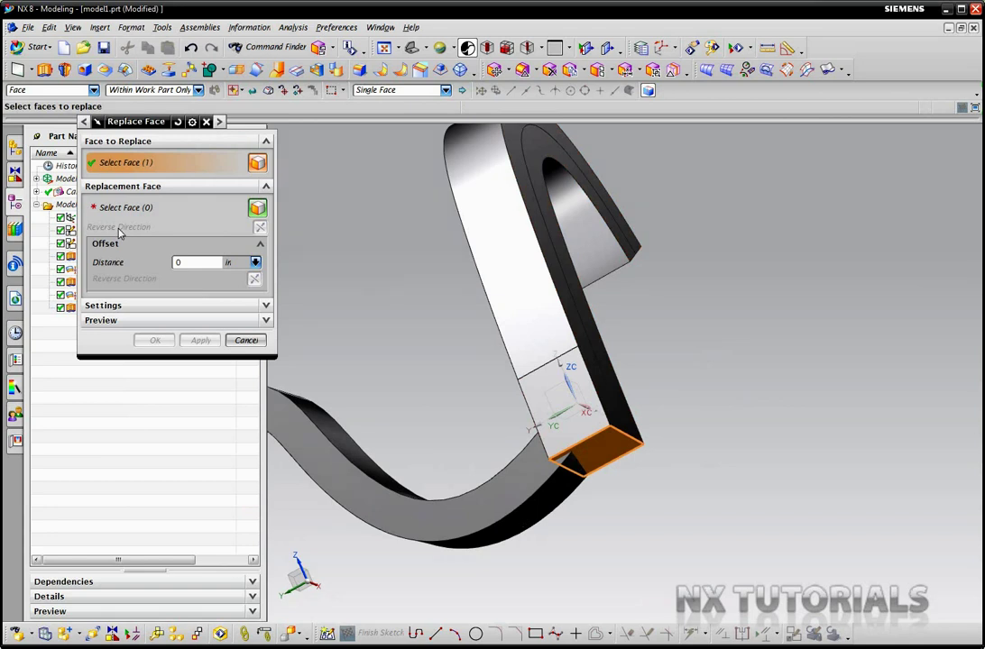
Choose the other body's face as replacement and confirm, creating Replace Face (8).
click(116, 218)
middle_drag(357, 293, 361, 265)
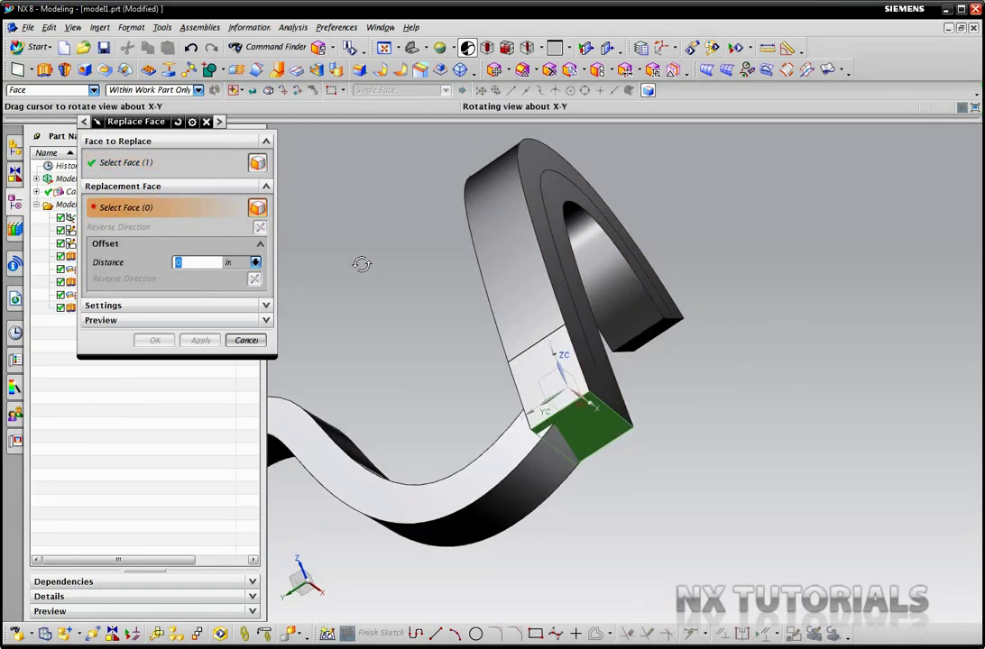
click(536, 485)
middle_drag(705, 373, 655, 423)
scroll(726, 429, up, 5)
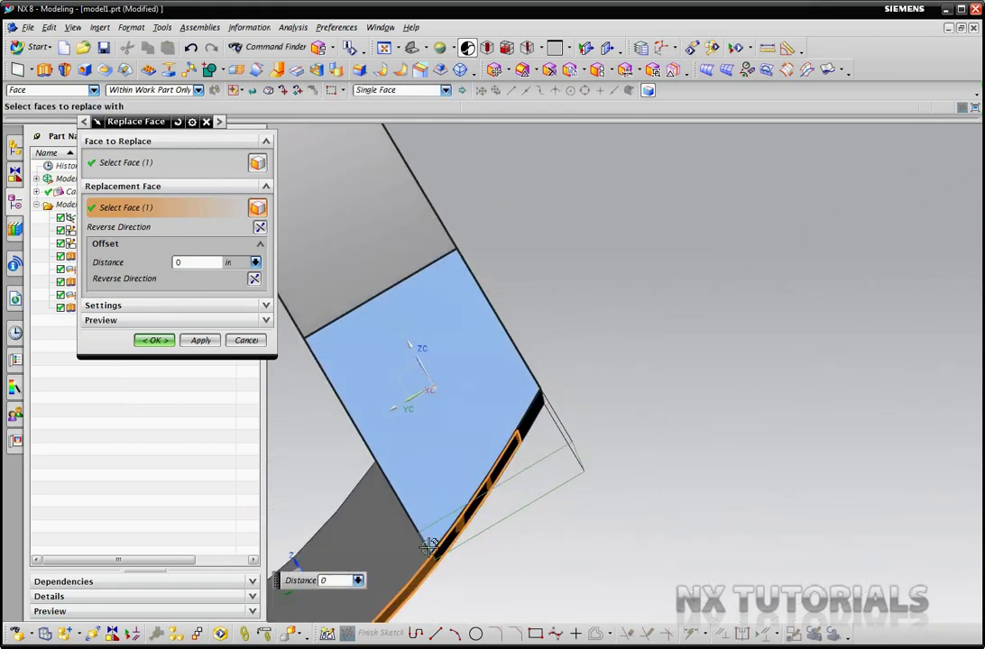
middle_drag(612, 372, 519, 356)
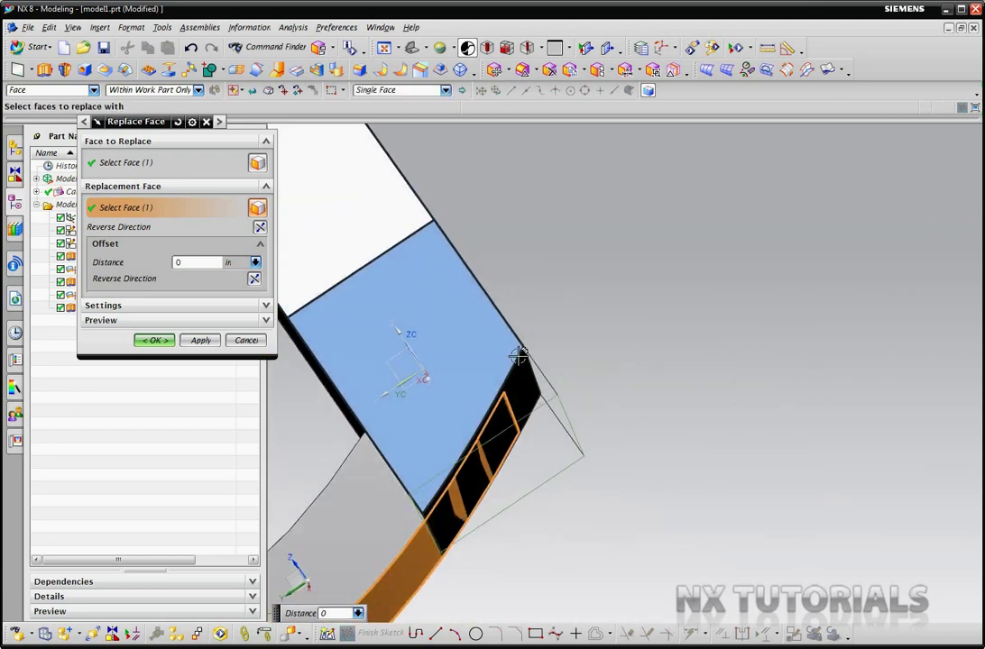
click(154, 341)
middle_drag(617, 366, 337, 350)
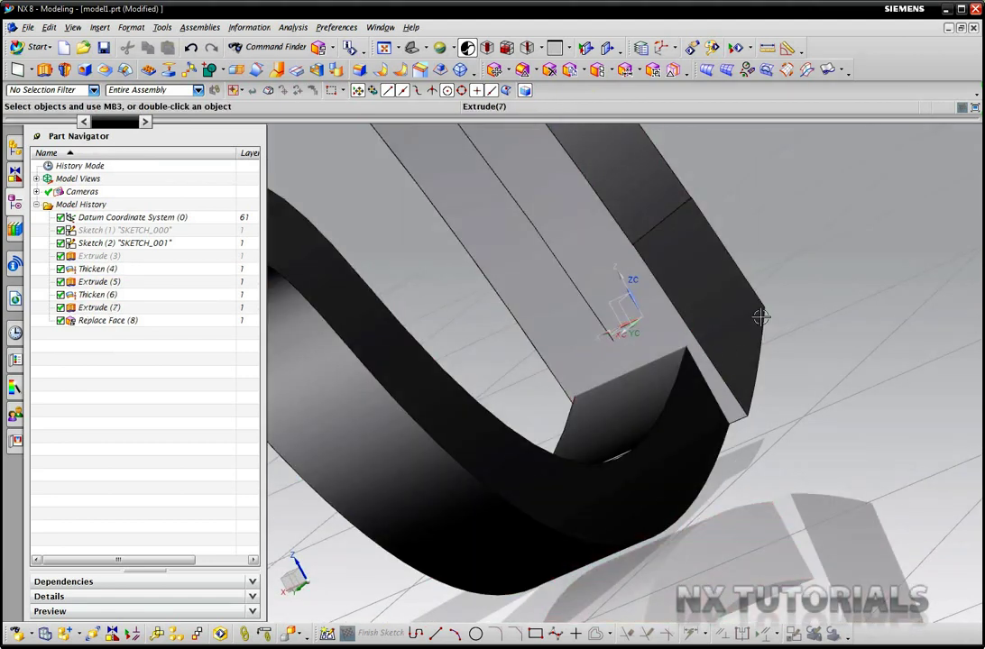
Start Replace Face again and select the correct Extrude(7) end face to replace.
click(129, 28)
mouse_move(100, 27)
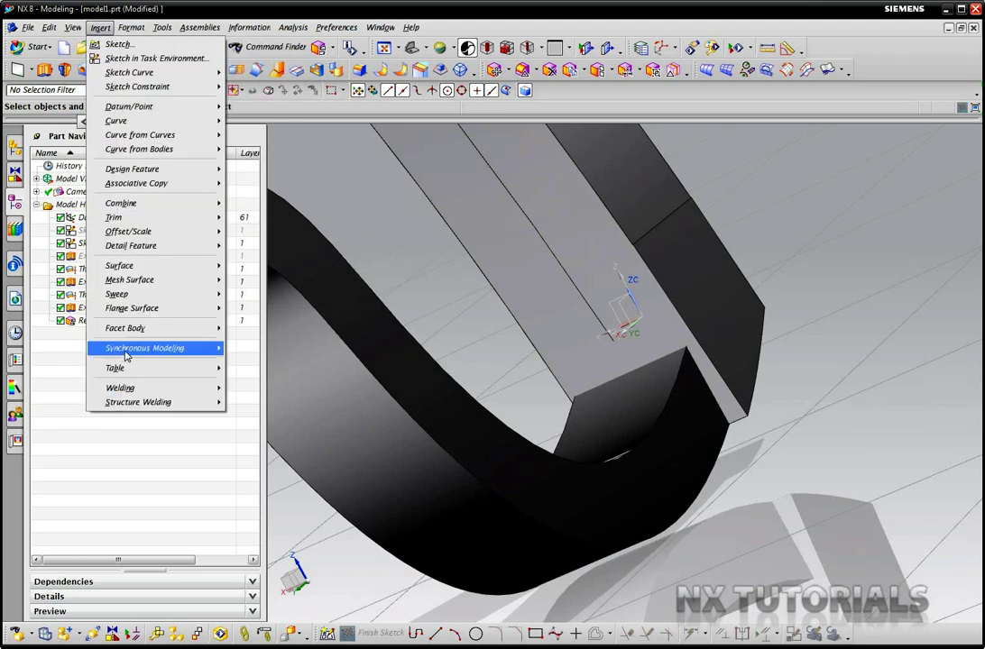
mouse_move(126, 352)
click(267, 406)
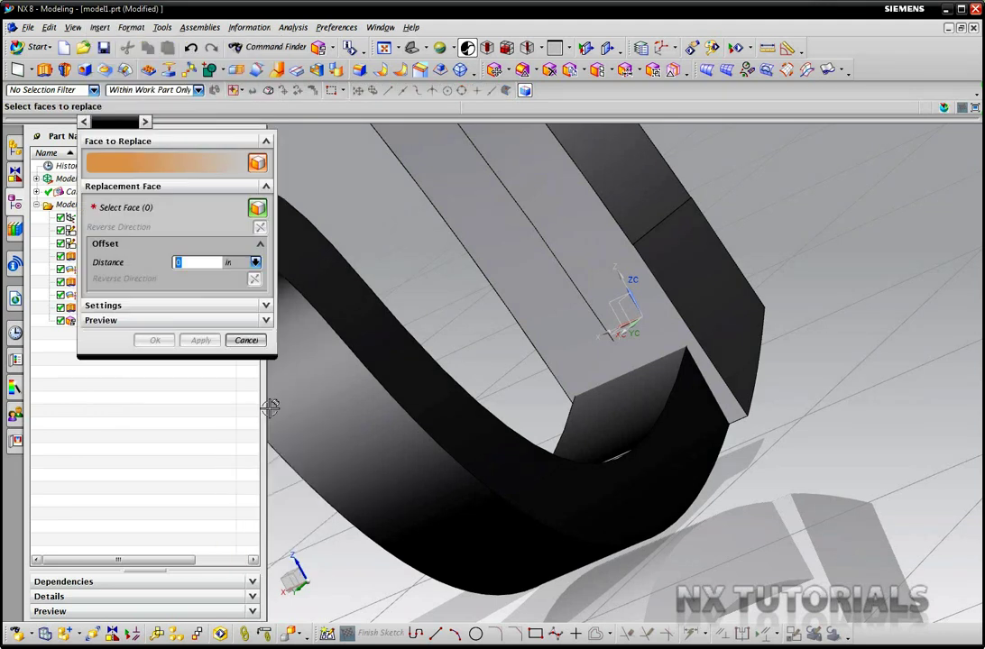
click(737, 320)
click(893, 328)
click(197, 210)
Pick the second strip's face as replacement, confirm Replace Face (9), and inspect the joint.
click(707, 444)
middle_drag(677, 432, 722, 391)
click(154, 340)
middle_drag(558, 428, 629, 480)
scroll(629, 480, down, 5)
middle_drag(537, 397, 506, 457)
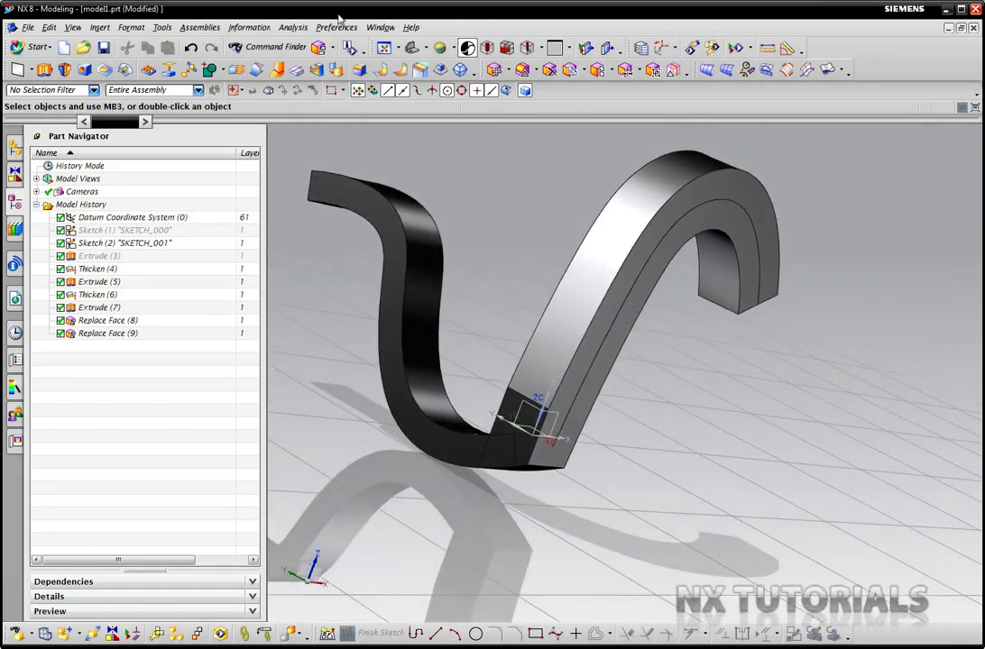
Switch to the model2.prt window and orbit the shelled box to inspect its hollow interior.
click(380, 28)
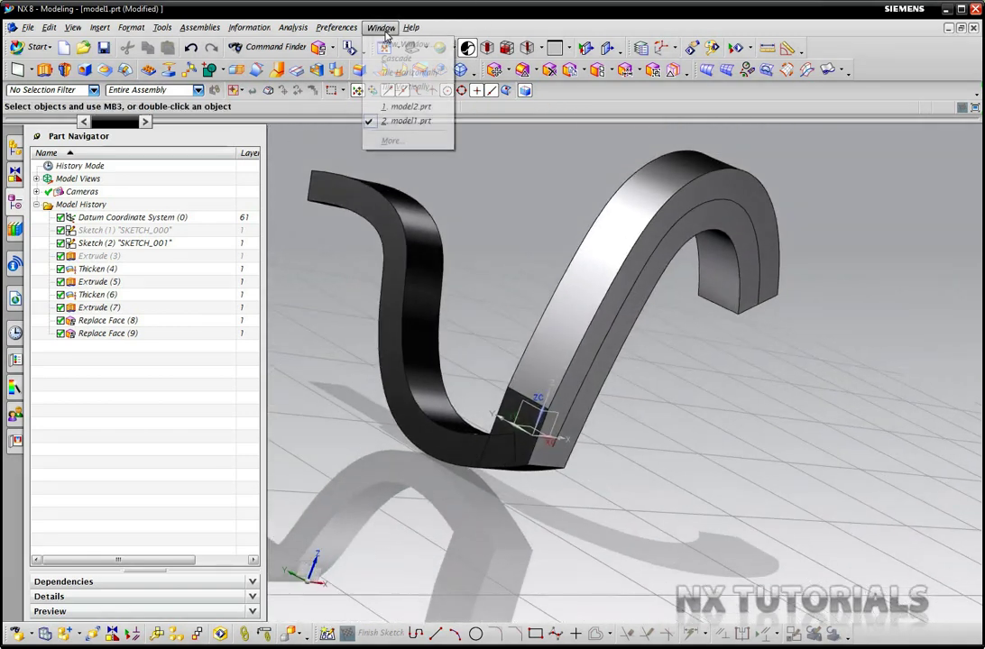
click(409, 108)
middle_drag(736, 250, 199, 218)
middle_drag(450, 205, 482, 248)
click(501, 306)
key(Escape)
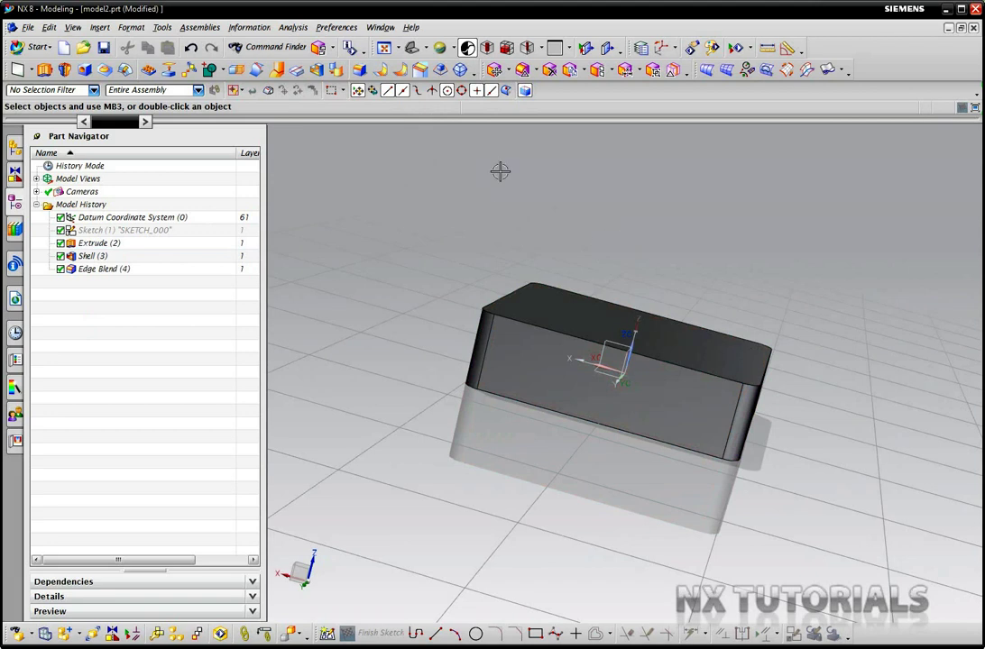
middle_drag(579, 213, 607, 228)
Create a new sketch on the box's front face.
click(99, 28)
click(115, 59)
click(720, 376)
click(201, 454)
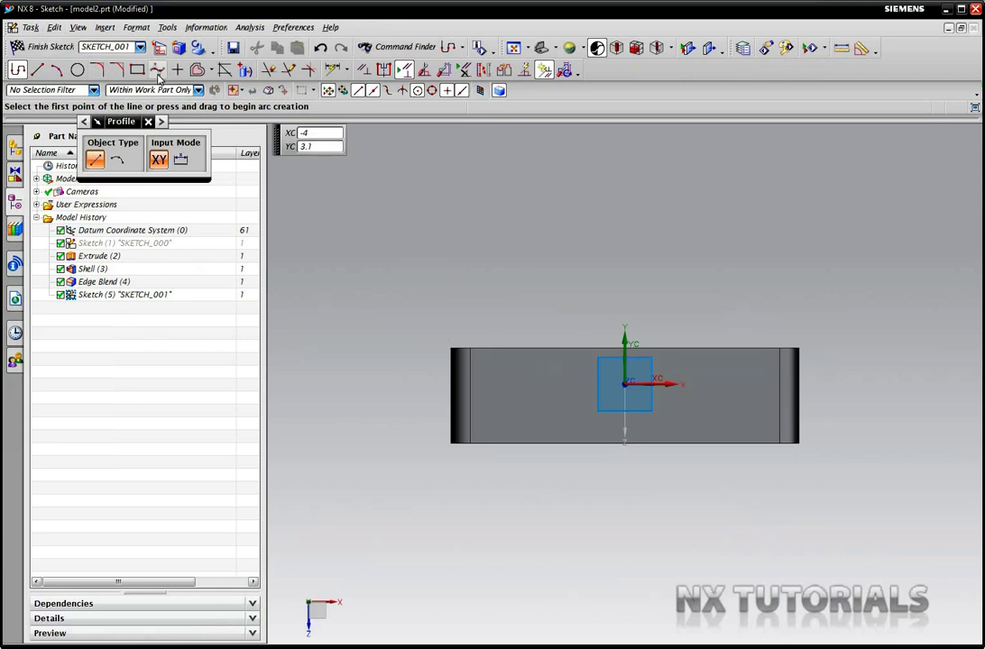
Draw an arc from the lower-left corner to the right end, sagging below the box, and finish the sketch.
click(56, 69)
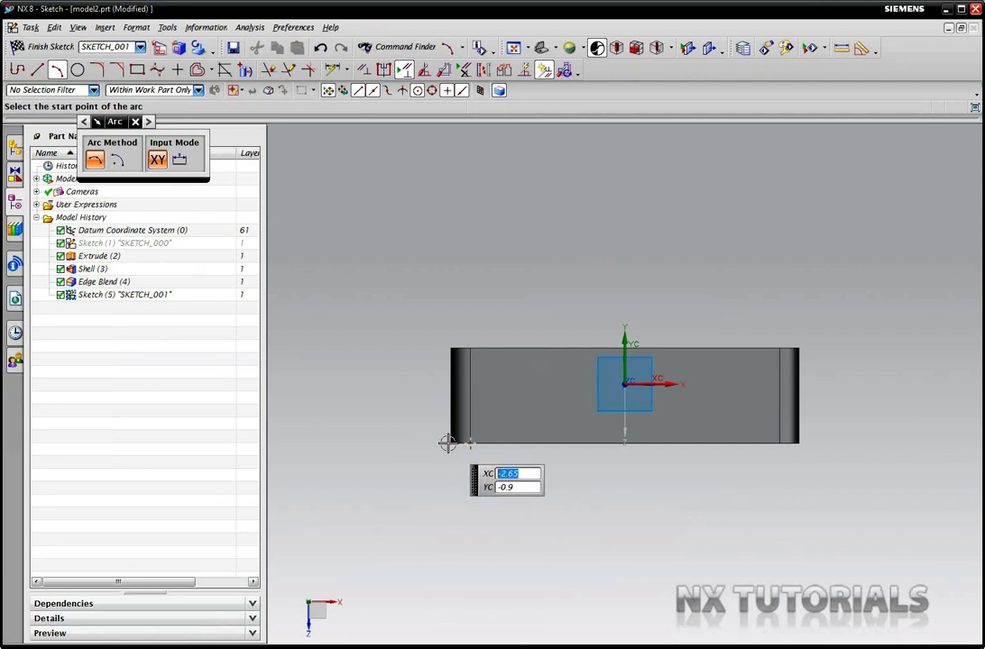
scroll(424, 437, up, 1)
click(426, 435)
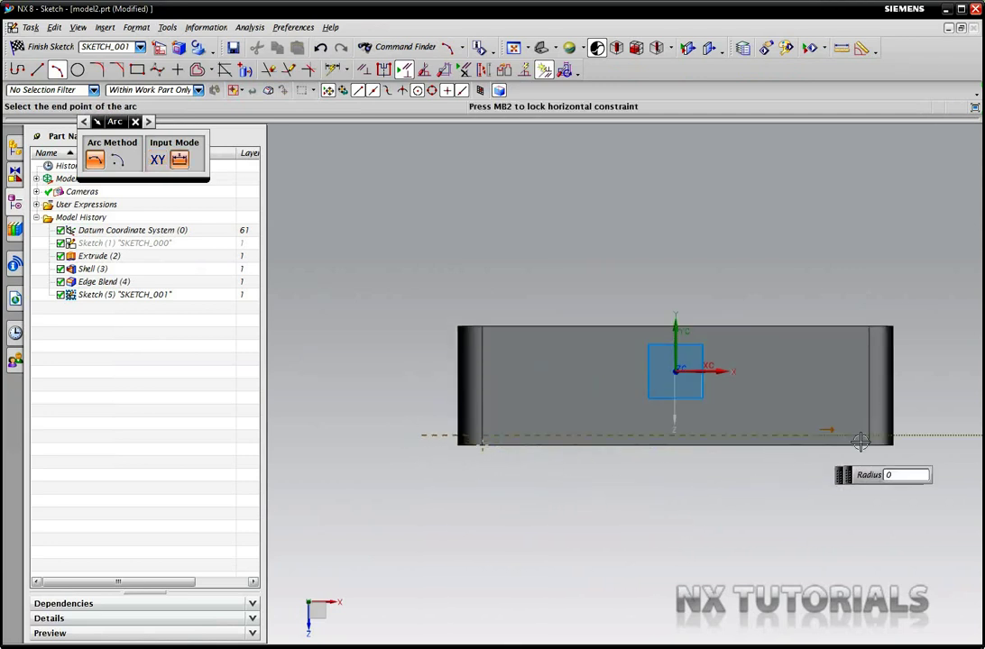
click(927, 436)
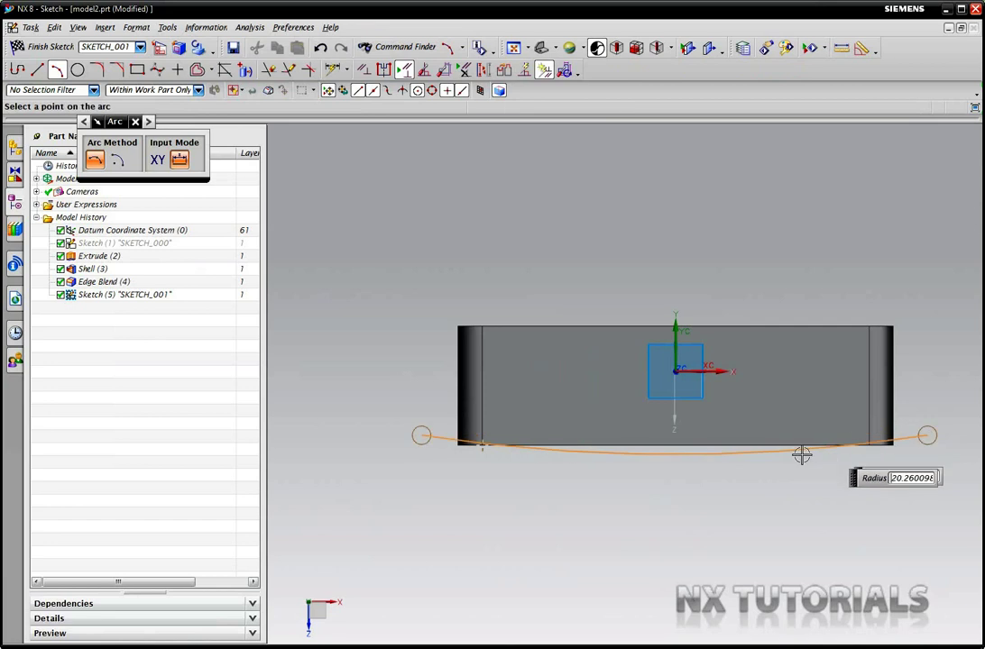
click(682, 478)
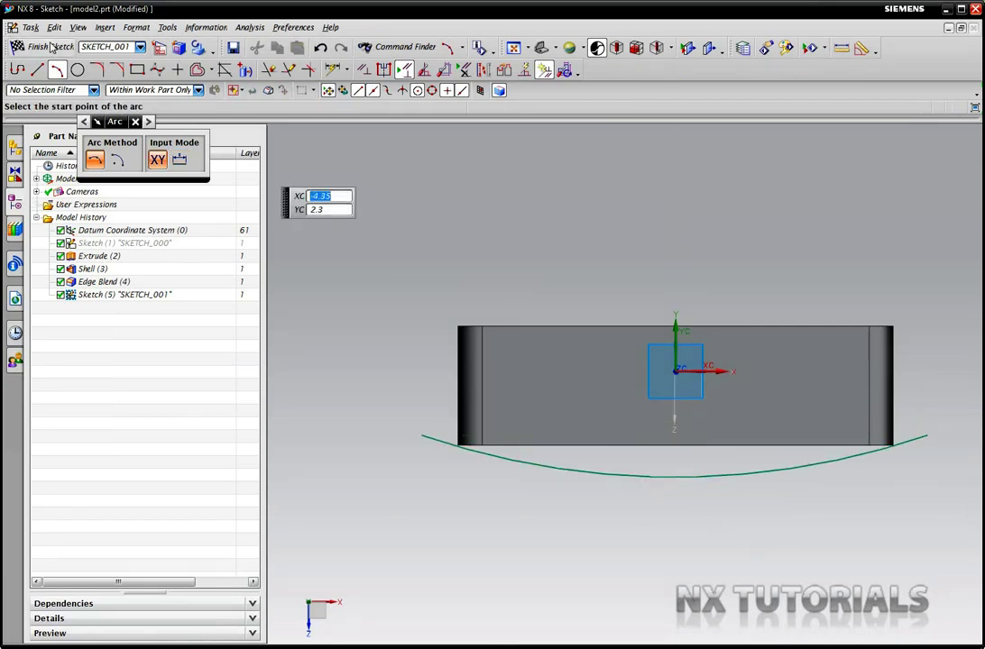
click(40, 47)
Extrude the arc into a curved sheet stretched across the box's full width.
middle_drag(547, 307, 585, 282)
click(44, 71)
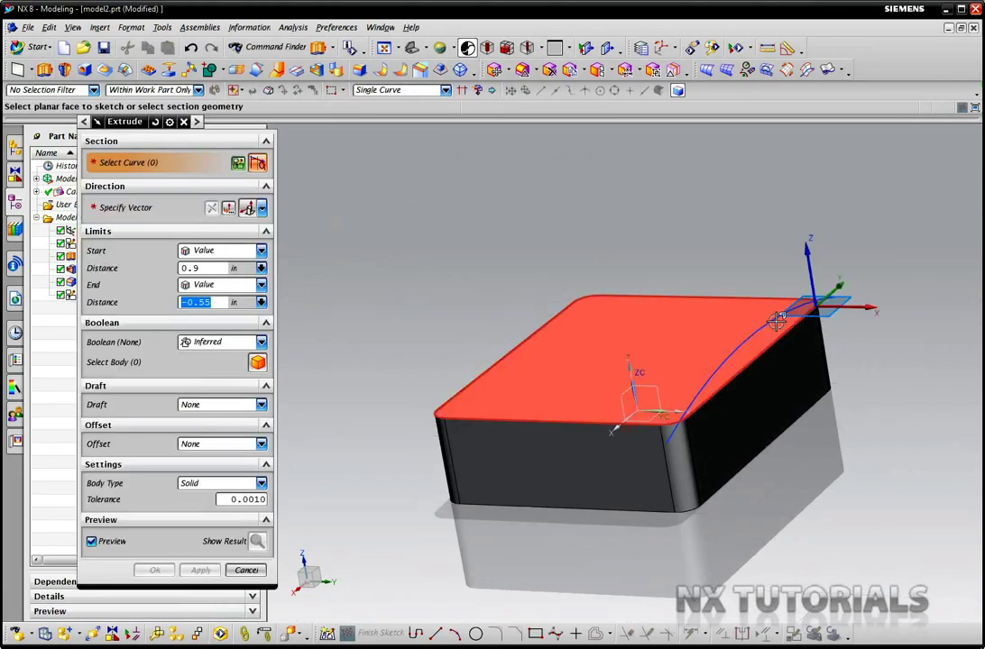
click(778, 318)
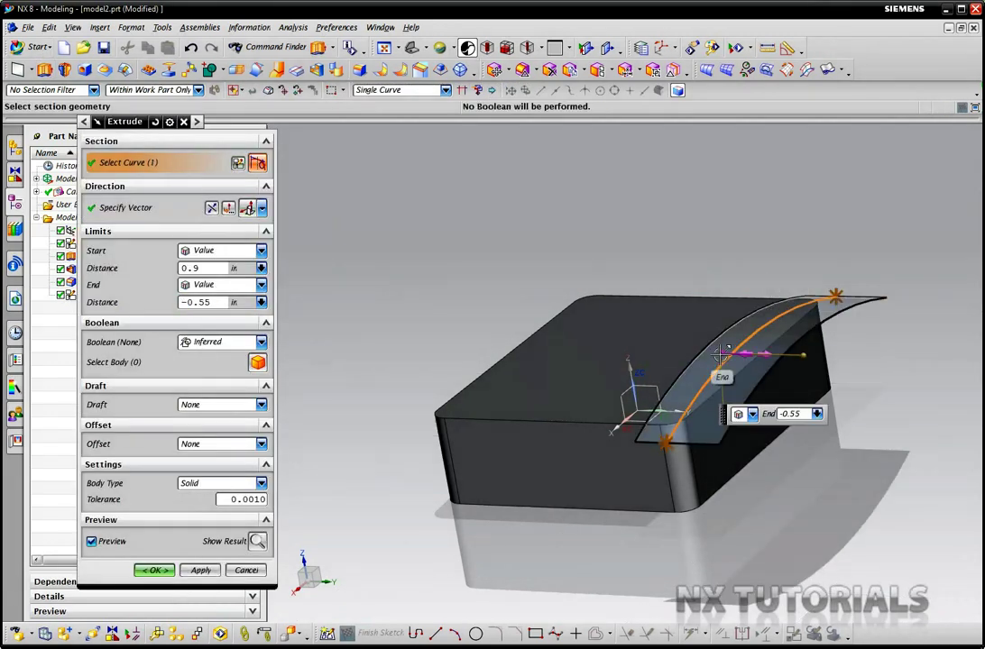
drag(721, 354, 446, 326)
mouse_move(447, 325)
middle_down()
mouse_move(494, 343)
mouse_move(488, 351)
mouse_move(449, 305)
middle_up()
drag(451, 293, 468, 314)
click(154, 570)
middle_drag(370, 321, 250, 325)
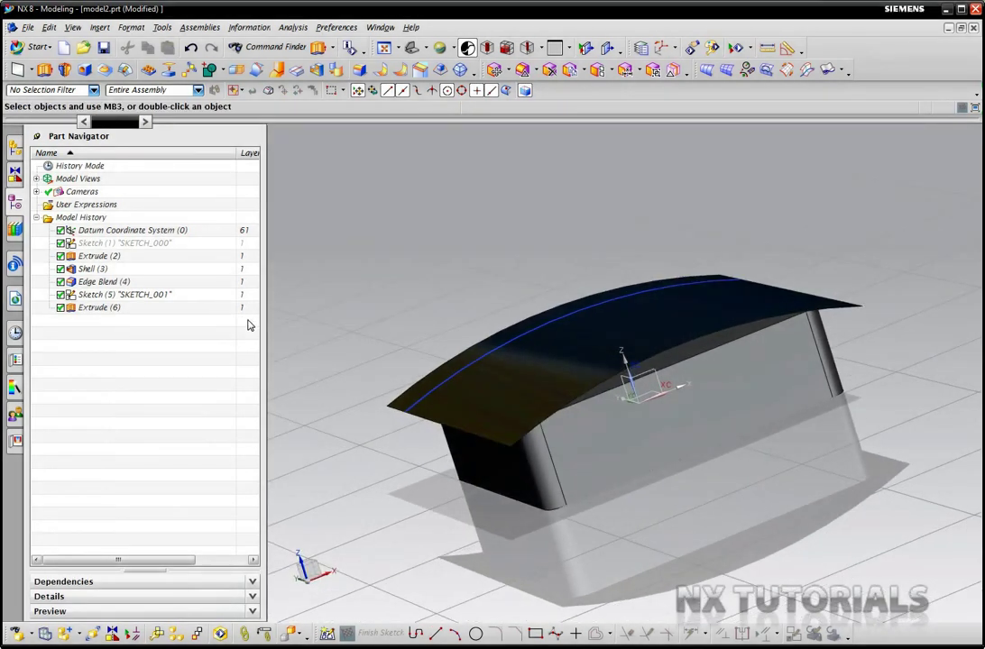
Replace the box's top face with the curved sheet's face.
click(100, 28)
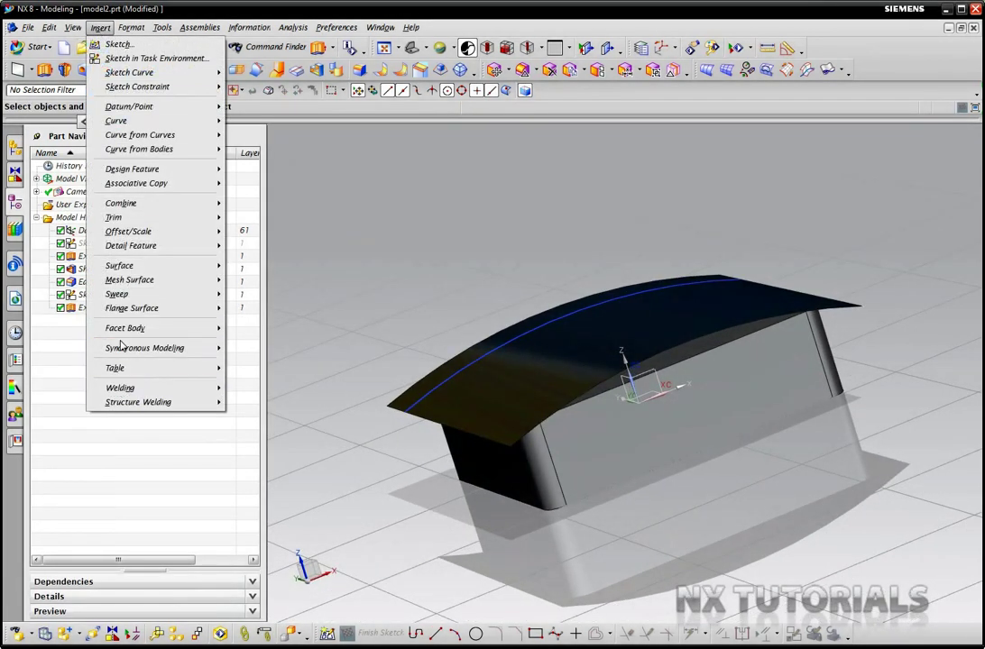
mouse_move(180, 348)
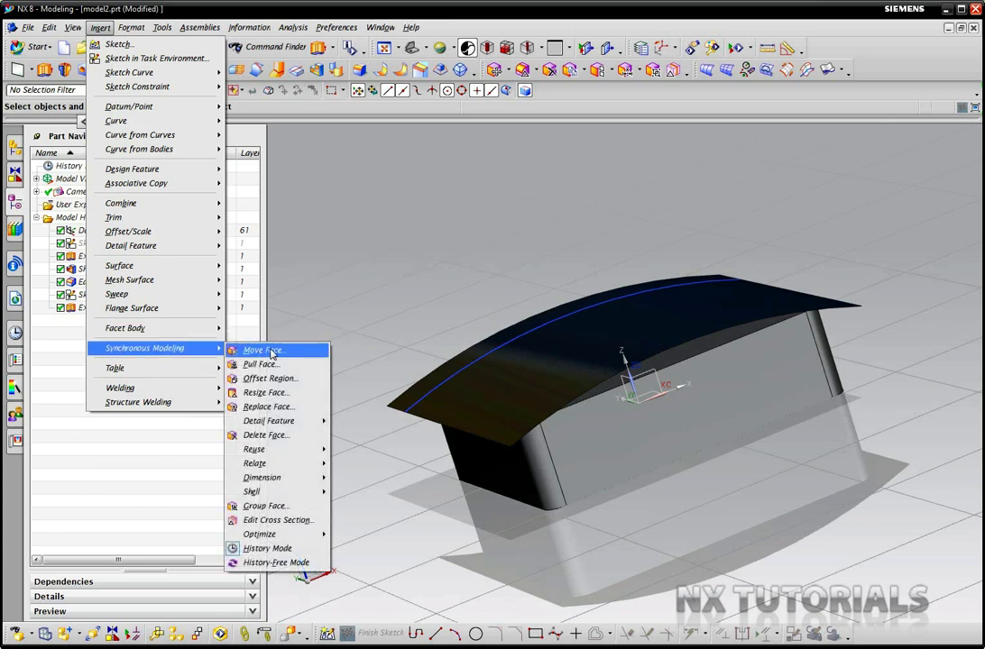
click(267, 408)
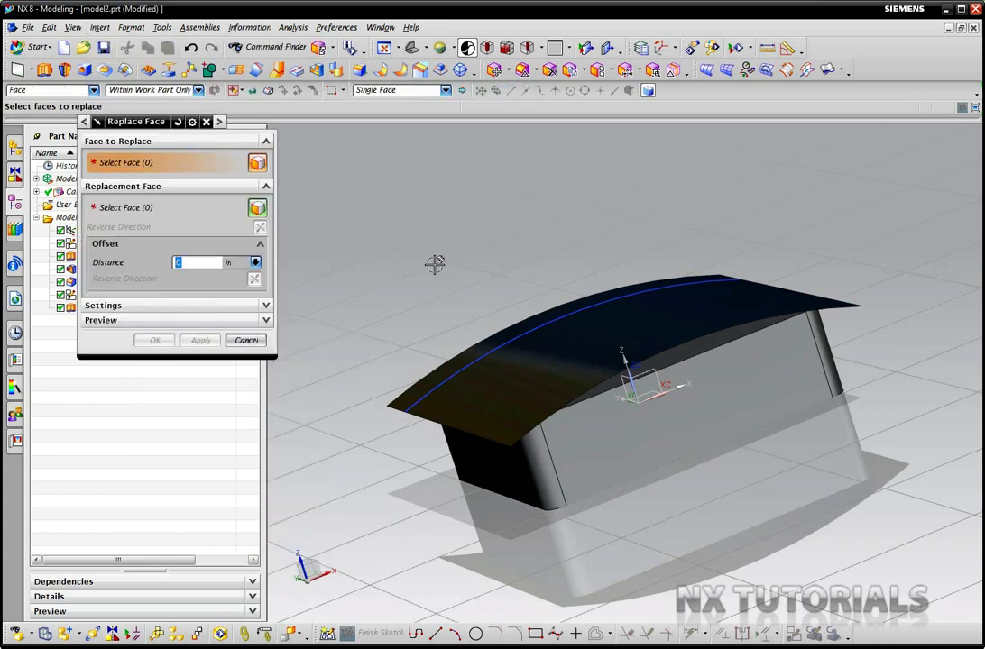
click(668, 353)
click(127, 209)
click(659, 312)
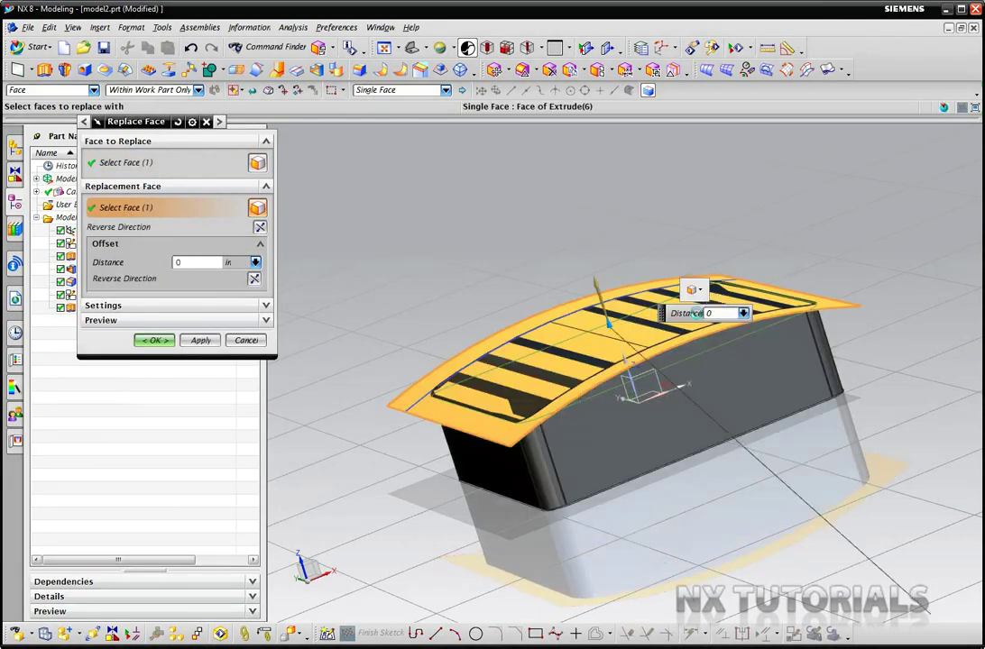
click(152, 342)
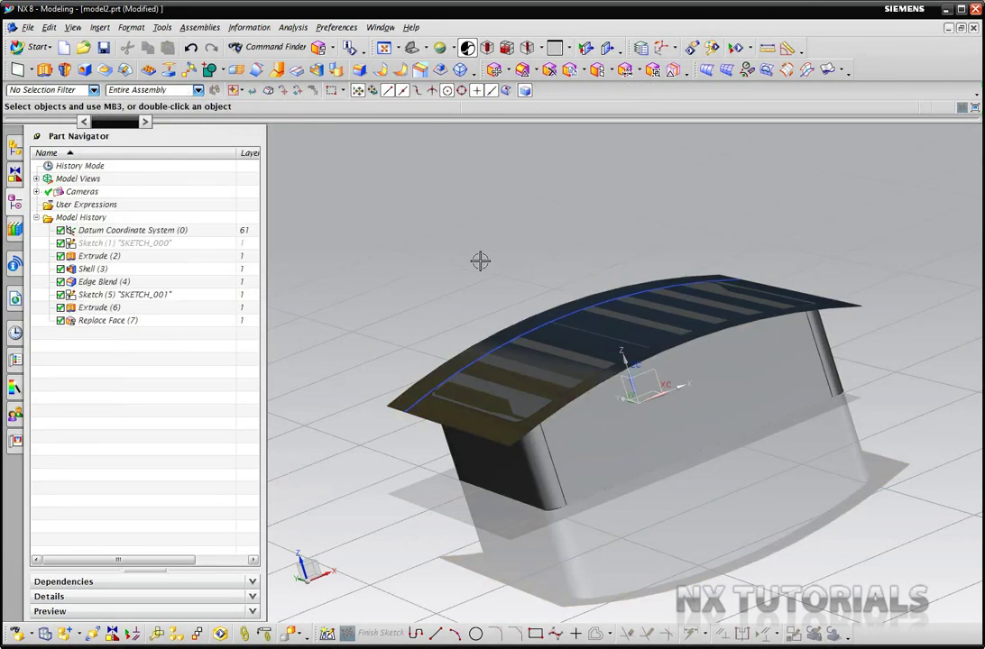
middle_drag(480, 261, 293, 232)
Replace the cavity's inner ceiling with the curved sheet at a 0.25 in offset.
click(99, 27)
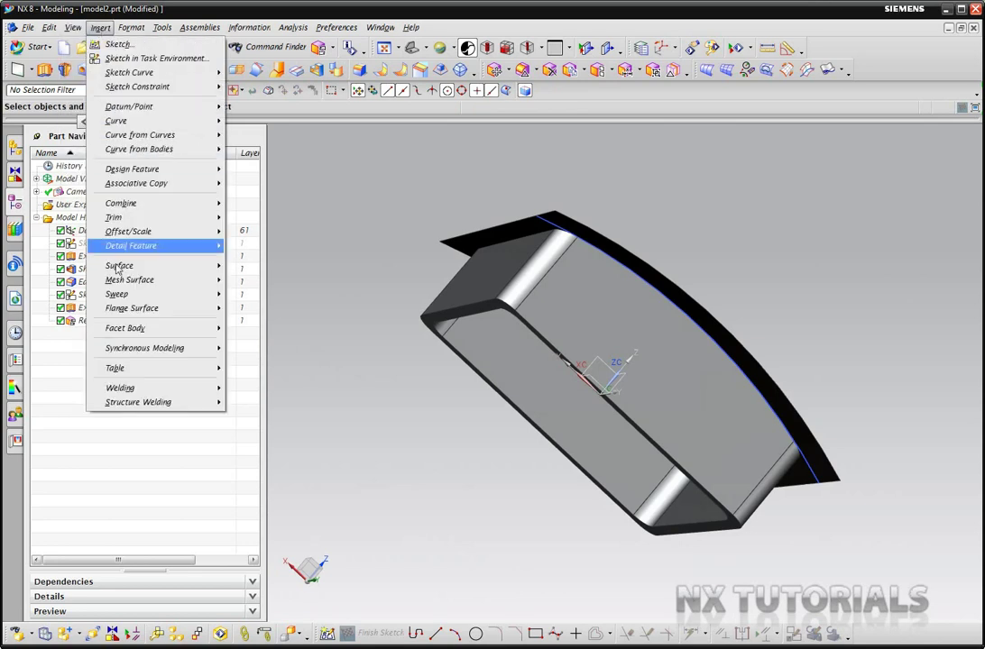
mouse_move(149, 348)
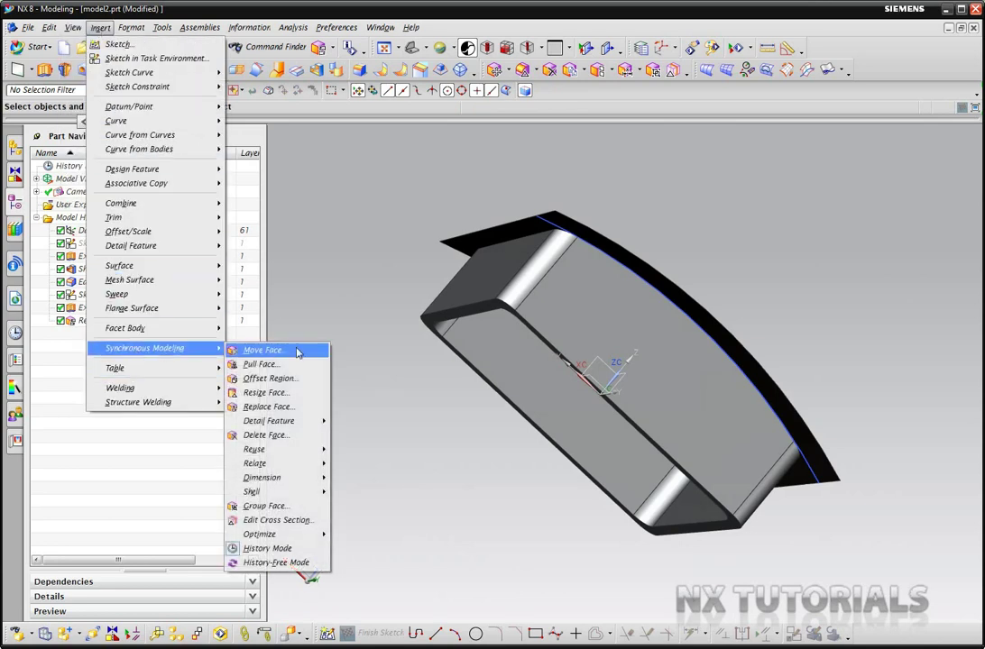
click(263, 406)
middle_drag(358, 384, 380, 347)
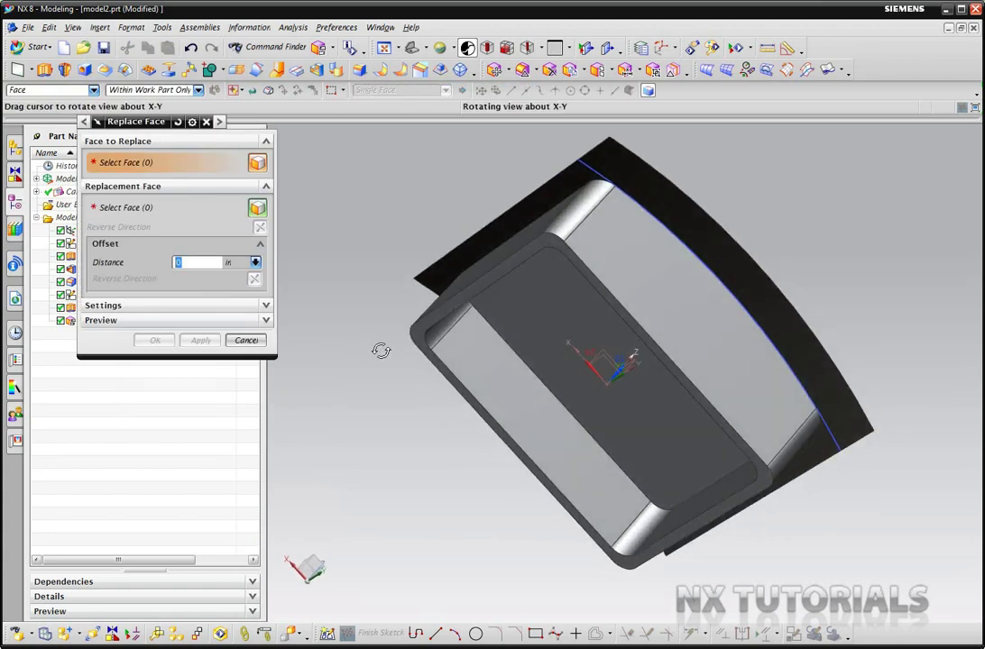
click(526, 316)
click(99, 207)
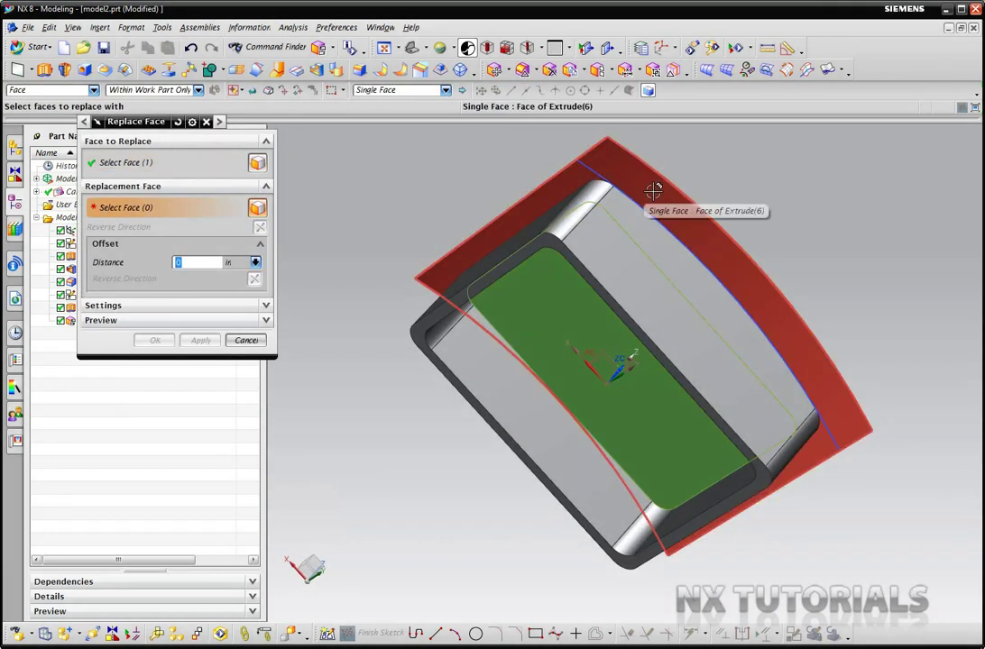
click(636, 228)
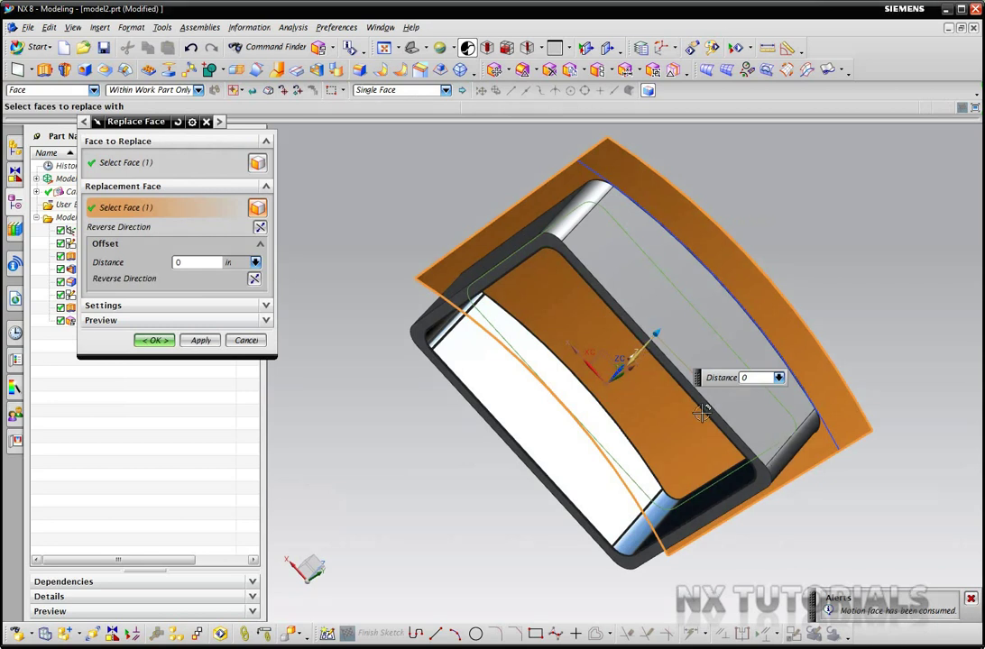
middle_drag(666, 394, 629, 398)
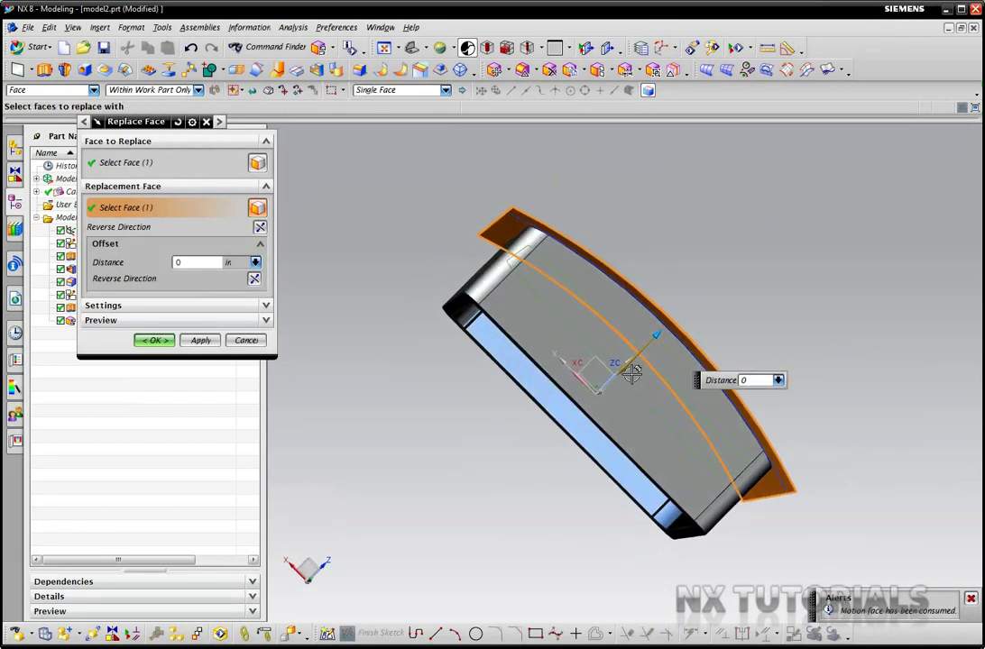
drag(659, 335, 643, 345)
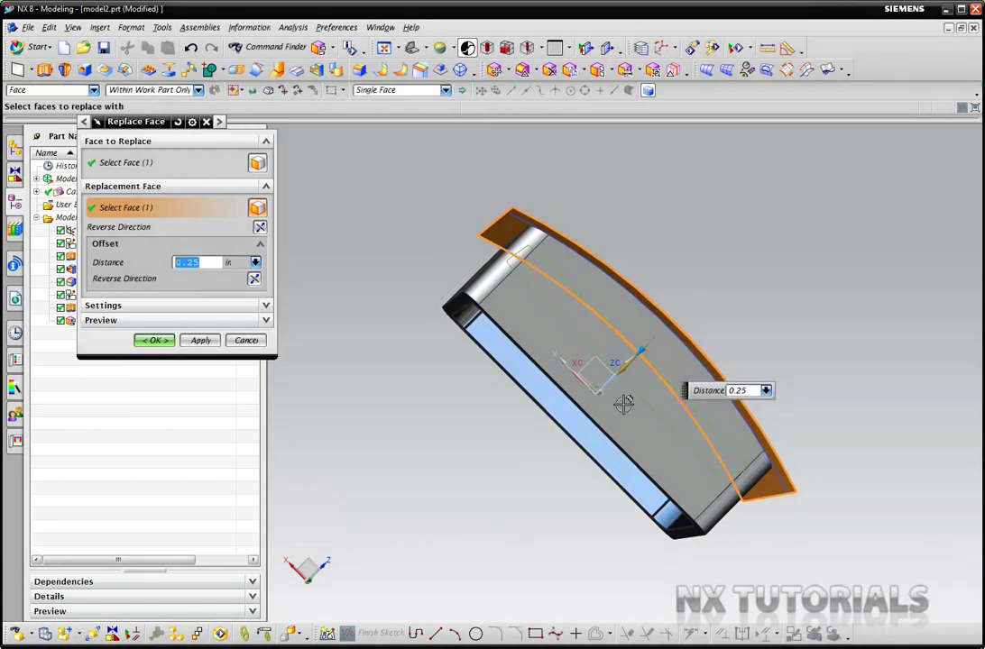
middle_drag(631, 389, 669, 384)
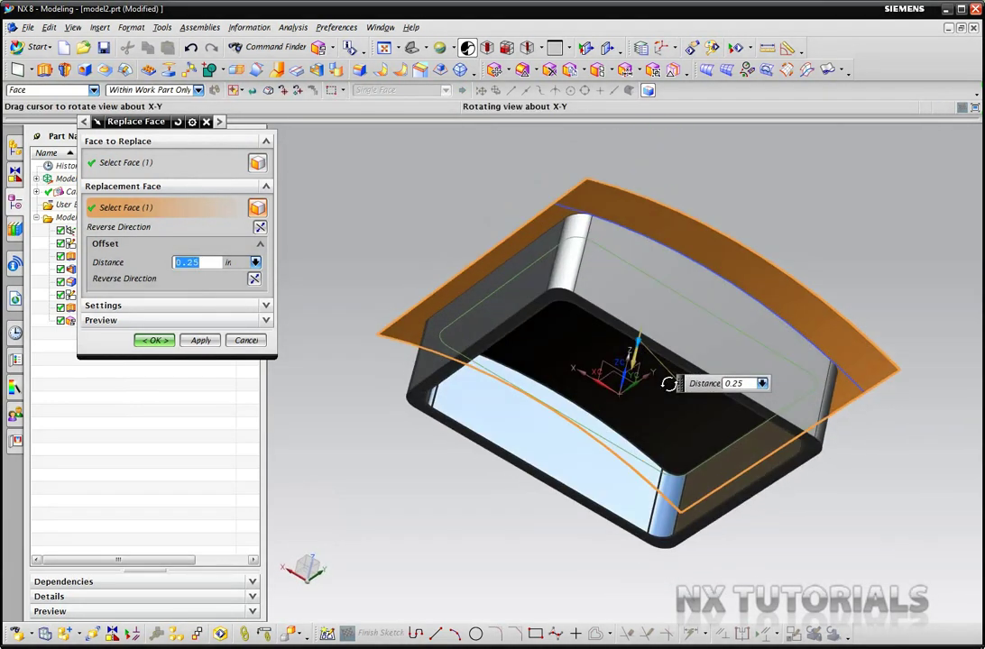
click(155, 340)
middle_drag(444, 190, 440, 285)
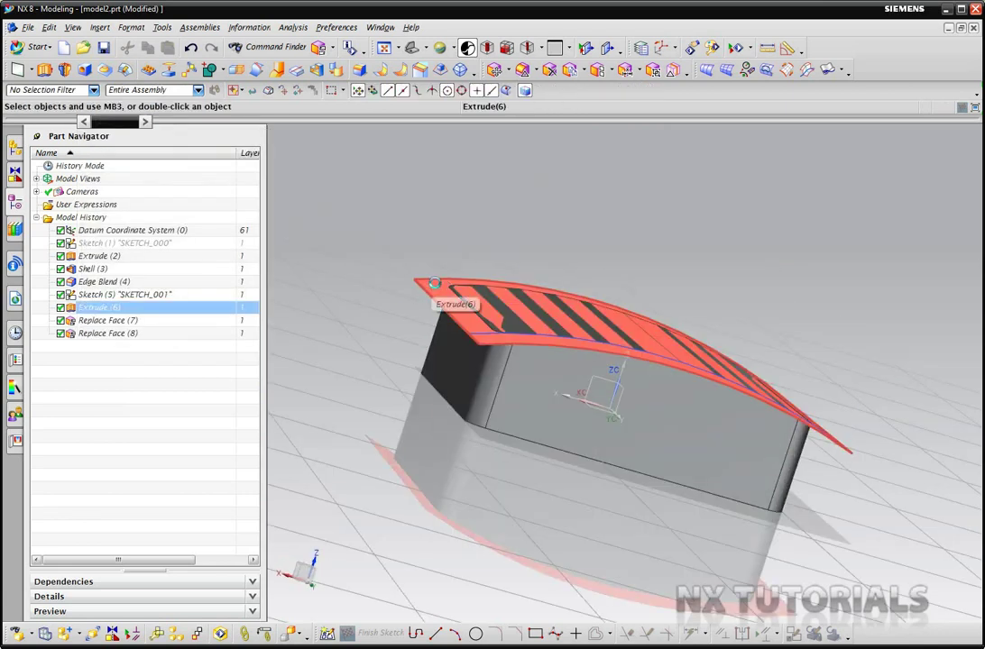
Hide the curved construction sheet and orbit to view the box's curved top and cavity.
click(463, 310)
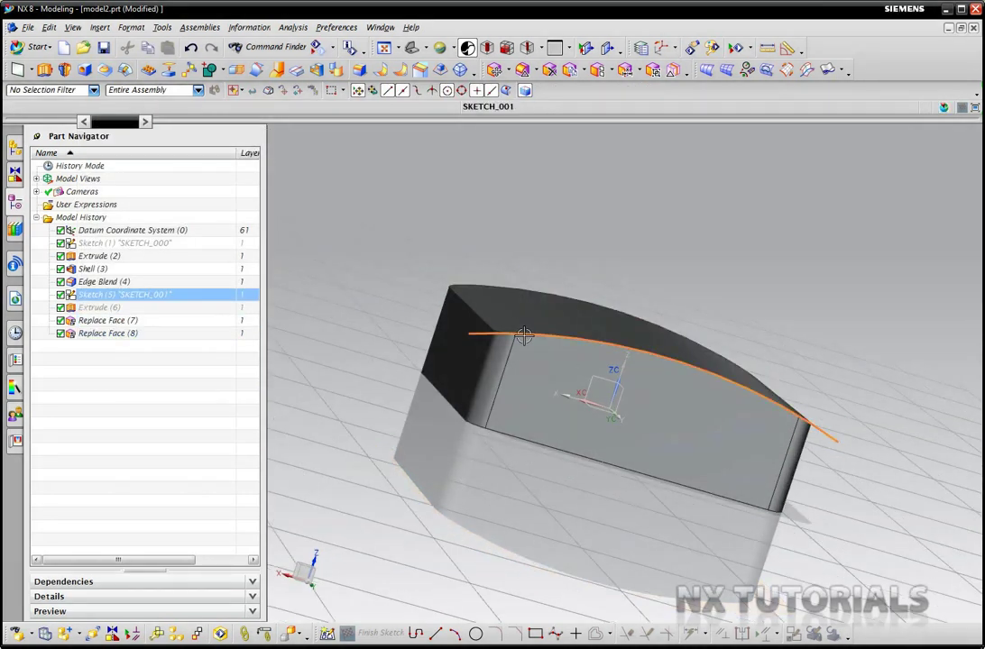
middle_drag(449, 265, 488, 228)
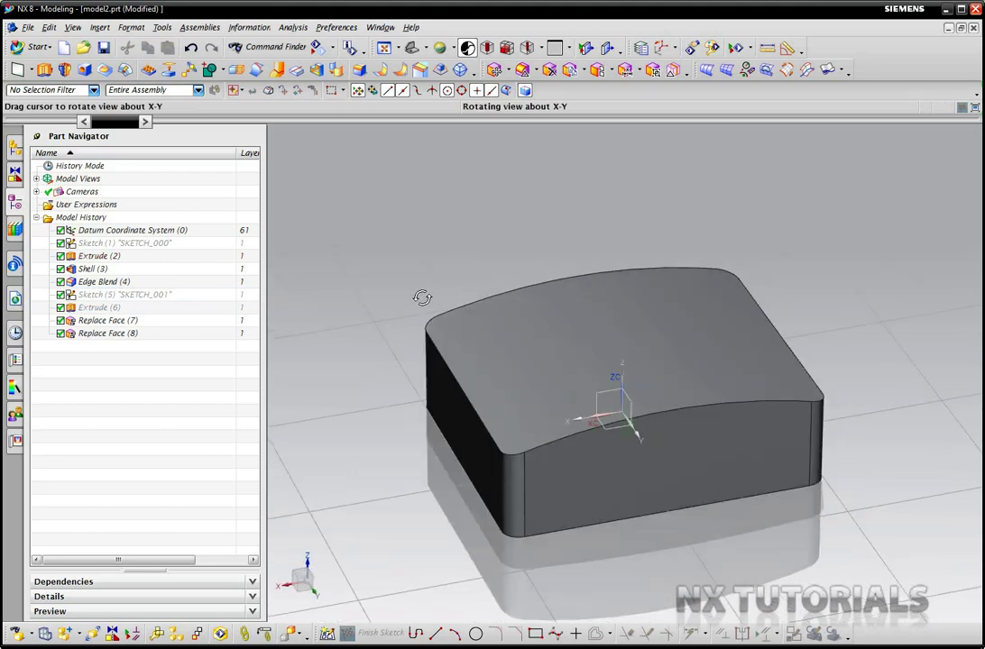
middle_drag(343, 318, 374, 174)
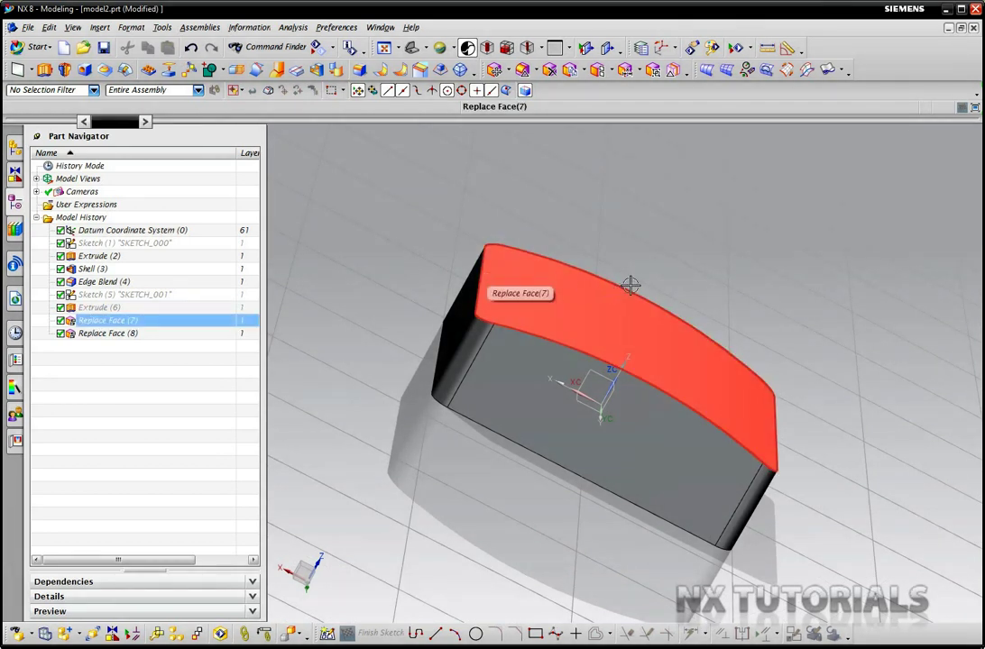
middle_drag(786, 306, 736, 281)
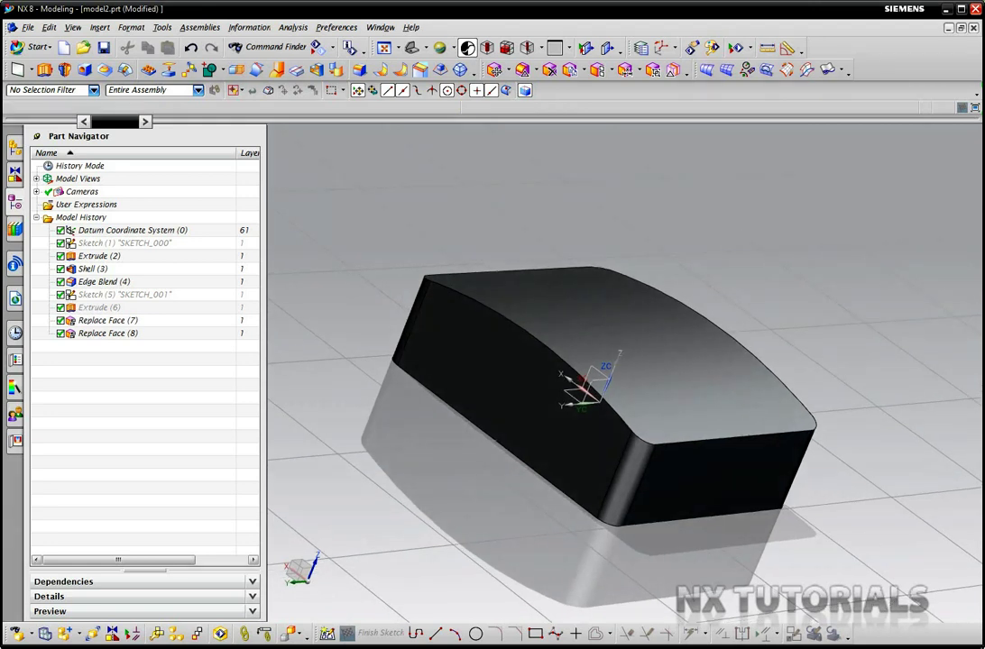